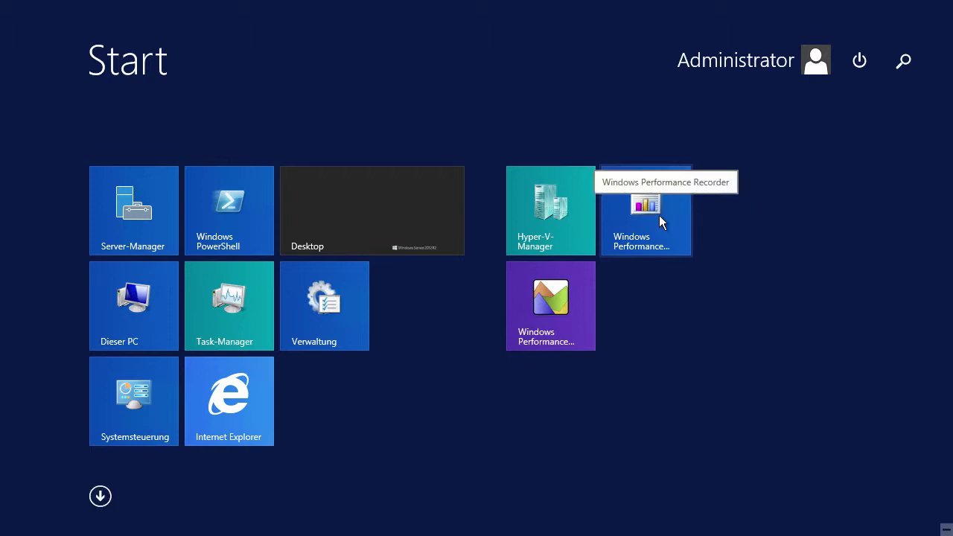
Look through the installed apps, open Windows Performance Recorder and start recording system information
{"action": "left_click", "coordinate": [100, 497]}
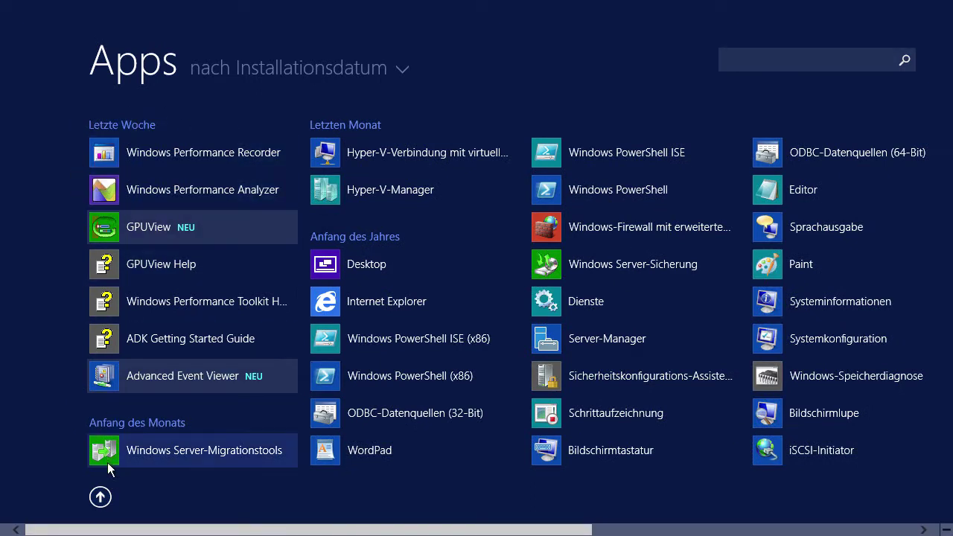
{"action": "left_click", "coordinate": [101, 497]}
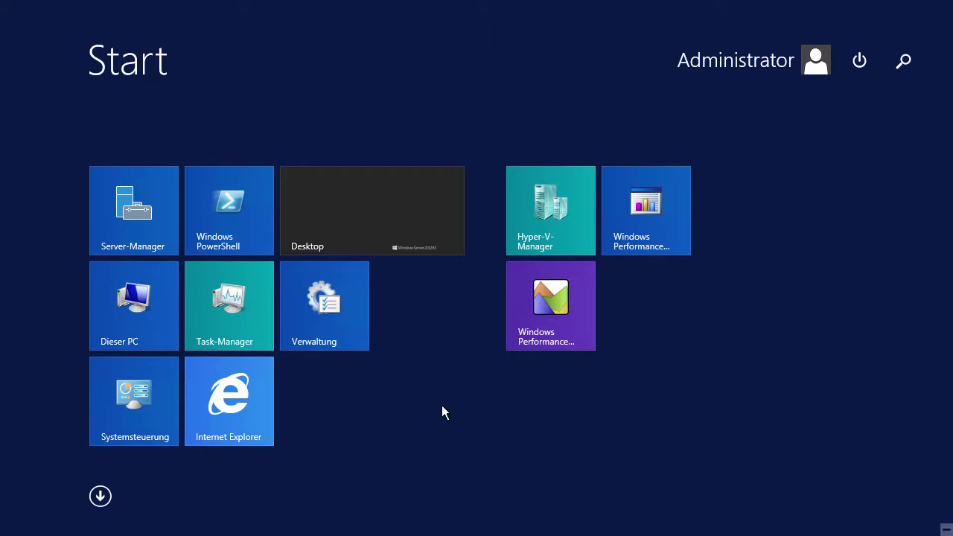
{"action": "left_click", "coordinate": [648, 221]}
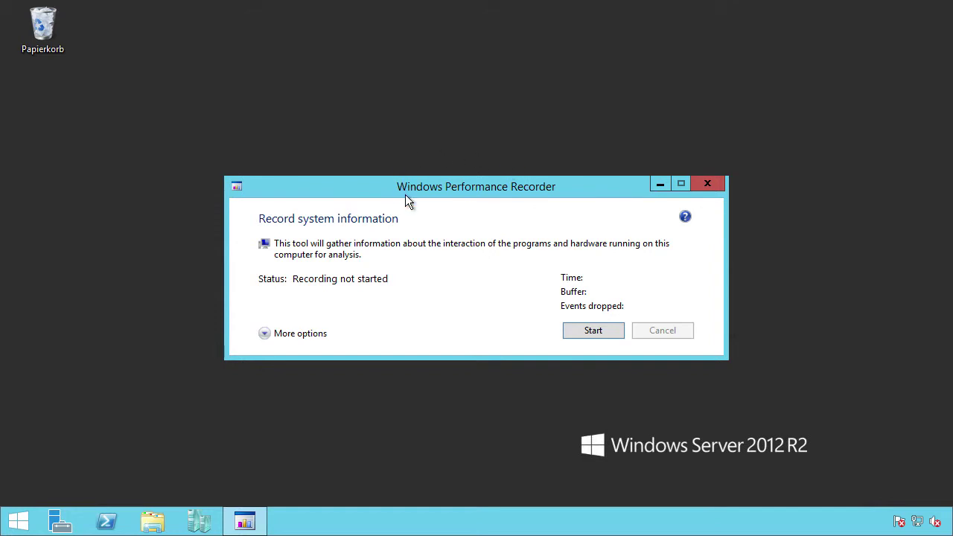
{"action": "left_click", "coordinate": [585, 334]}
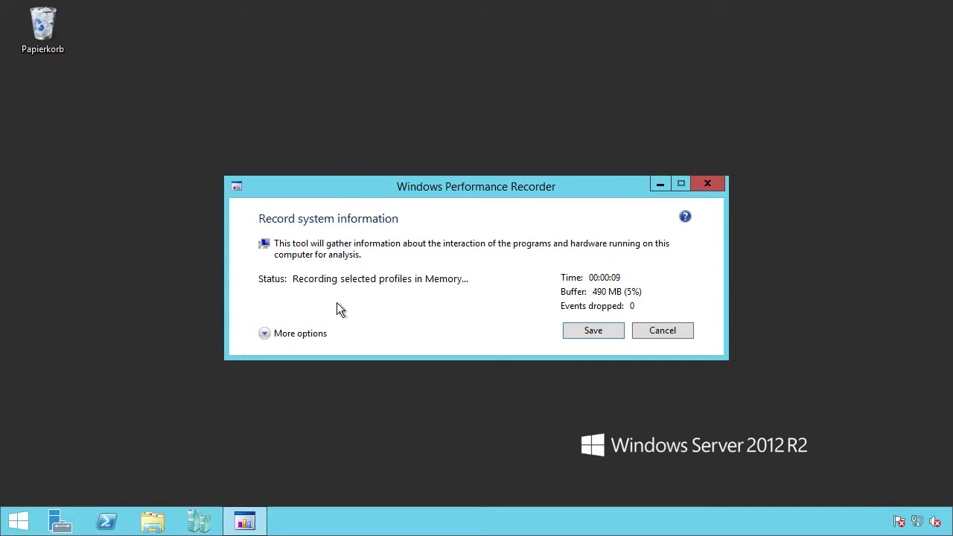
Show the recorder's additional profile options and save the recorded General trace under the proposed file name without a problem description
{"action": "left_click_drag", "start_coordinate": [425, 186], "coordinate": [432, 88]}
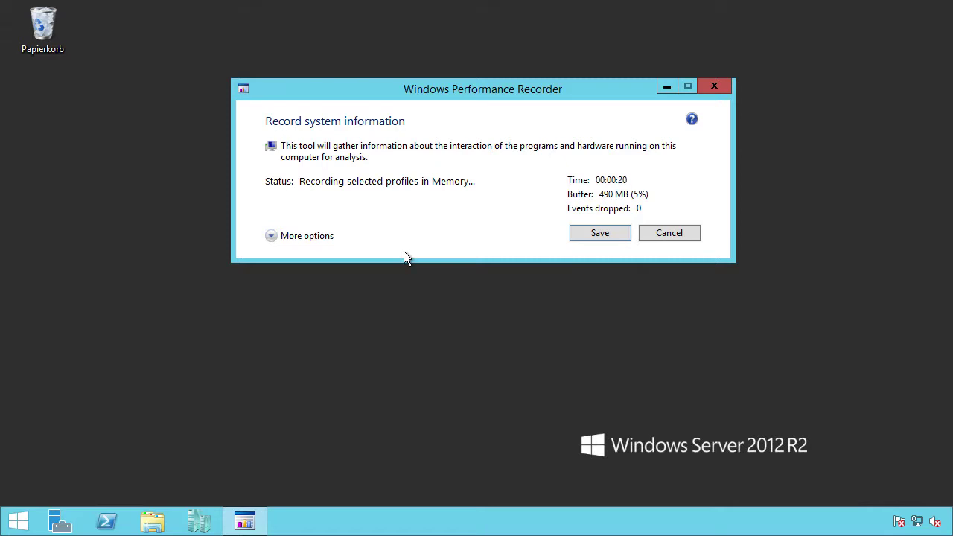
{"action": "left_click", "coordinate": [271, 236]}
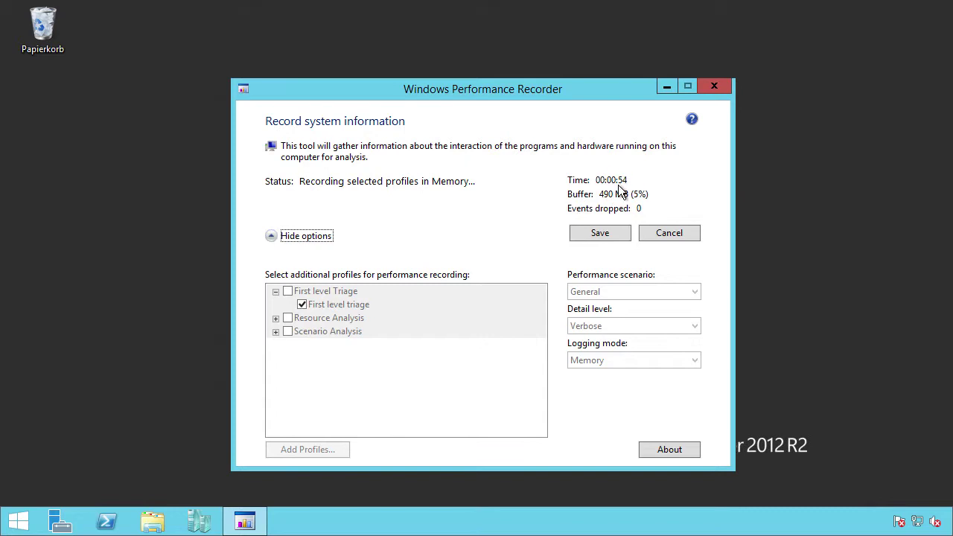
{"action": "left_click", "coordinate": [603, 239]}
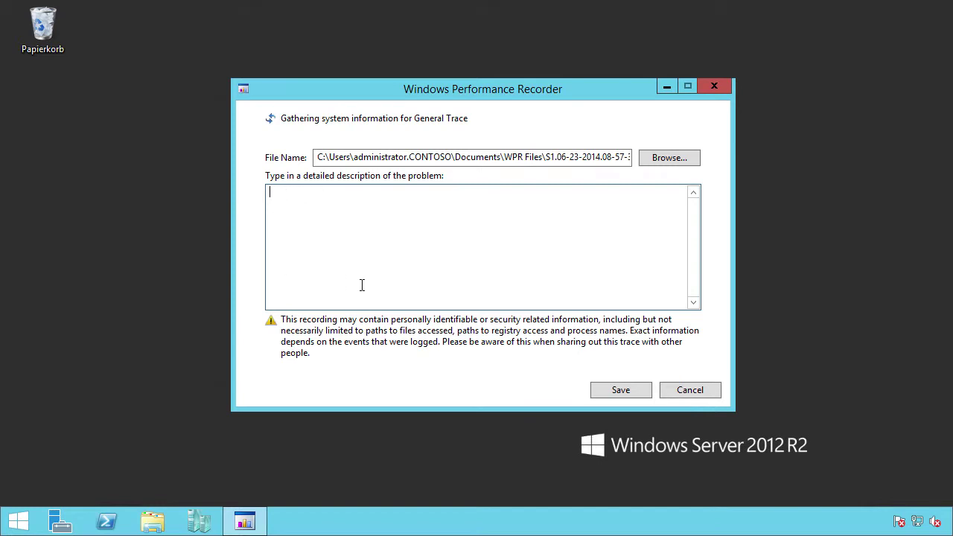
{"action": "left_click", "coordinate": [625, 387]}
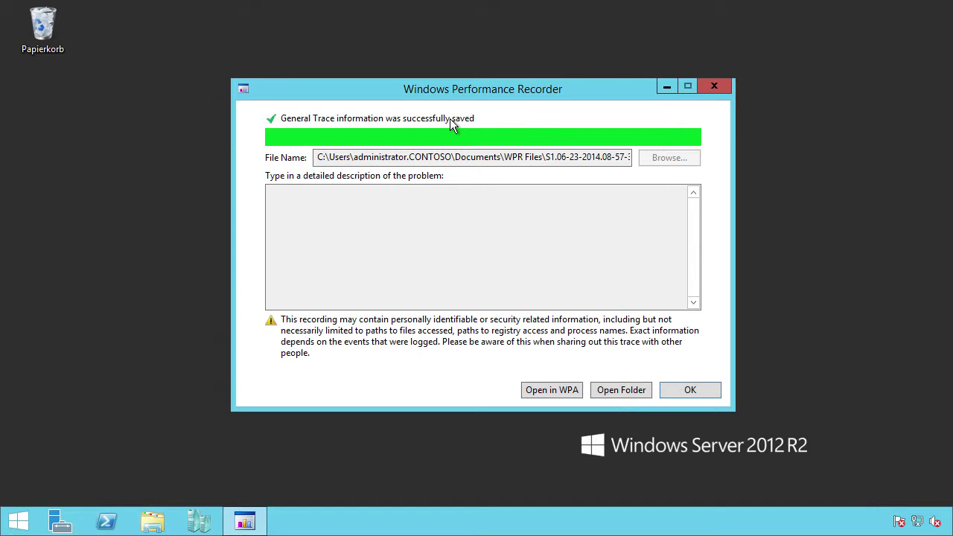
Open the folder containing the saved trace and check the display setting for file name extensions
{"action": "left_click", "coordinate": [633, 391]}
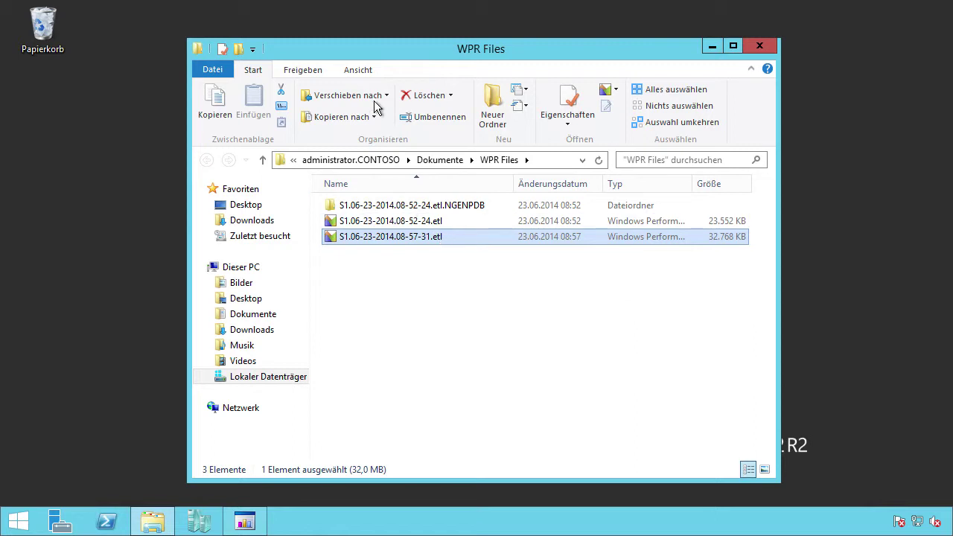
{"action": "left_click", "coordinate": [366, 71]}
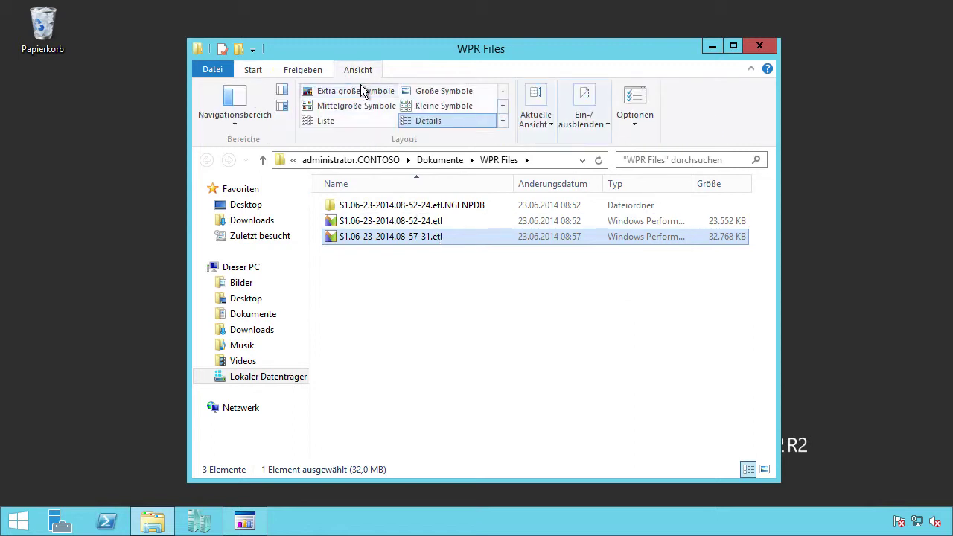
{"action": "left_click", "coordinate": [588, 123]}
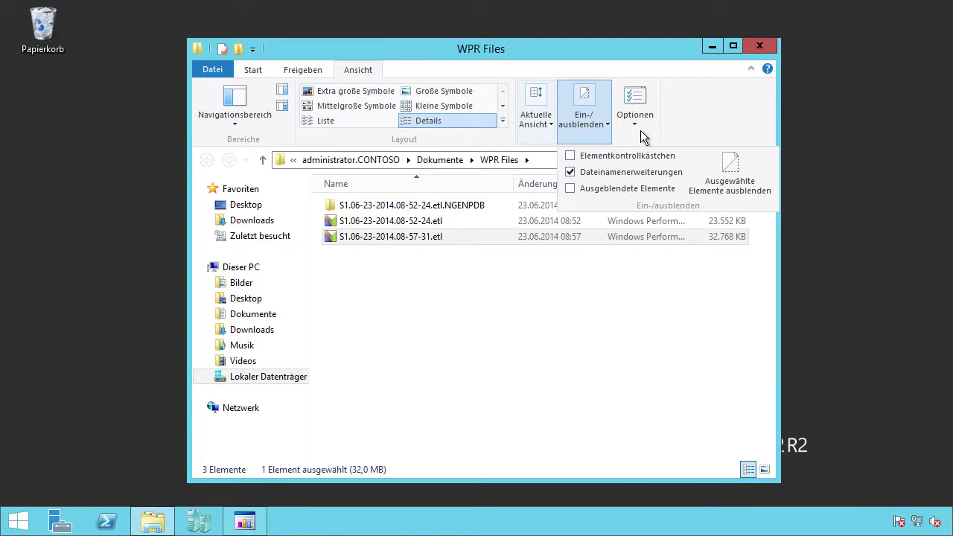
{"action": "left_click", "coordinate": [530, 295]}
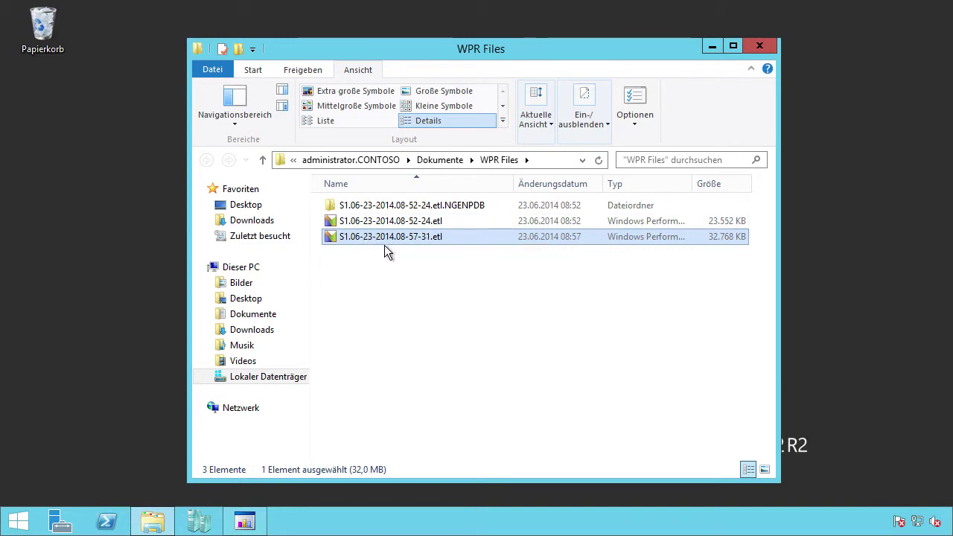
Close the WPR Files folder and the recorder, and launch Windows Performance Analyzer
{"action": "left_click", "coordinate": [767, 50]}
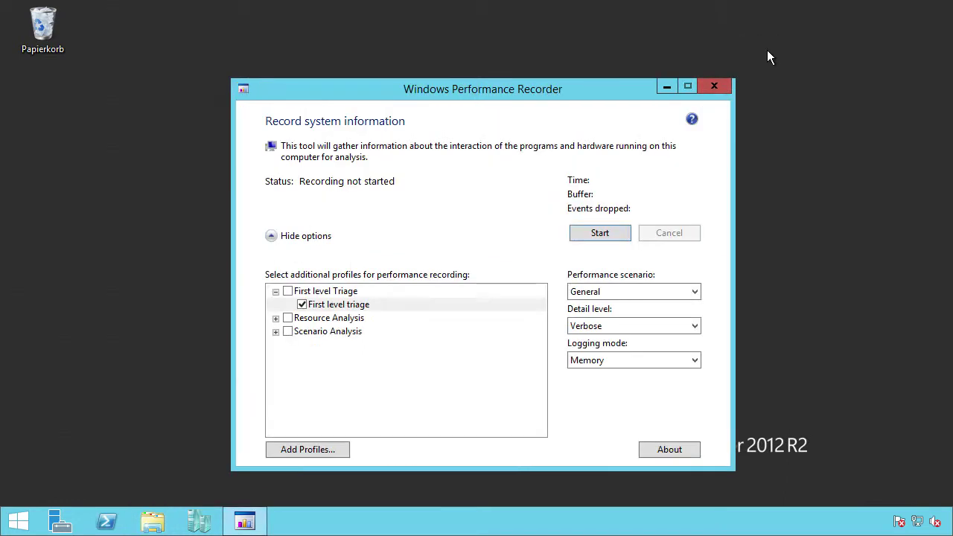
{"action": "left_click", "coordinate": [719, 87]}
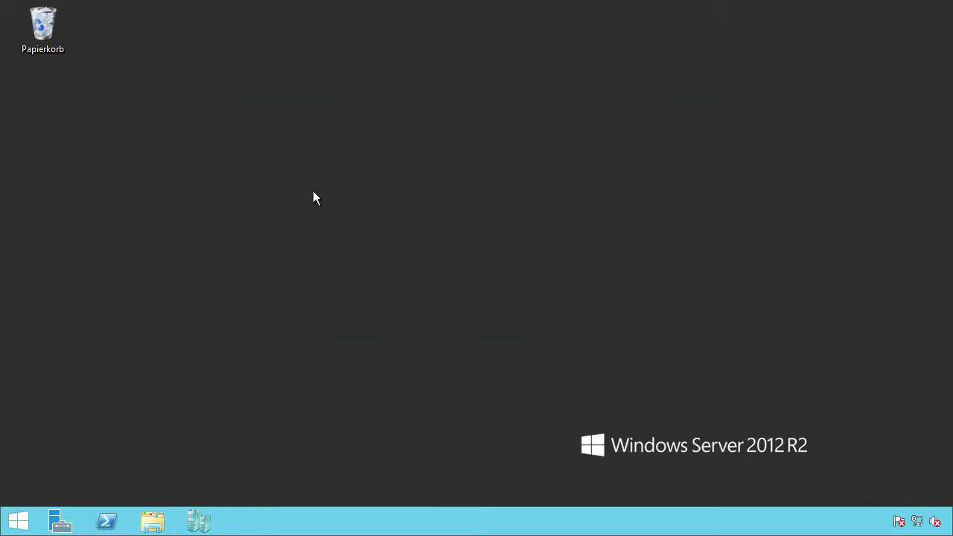
{"action": "left_click", "coordinate": [18, 521]}
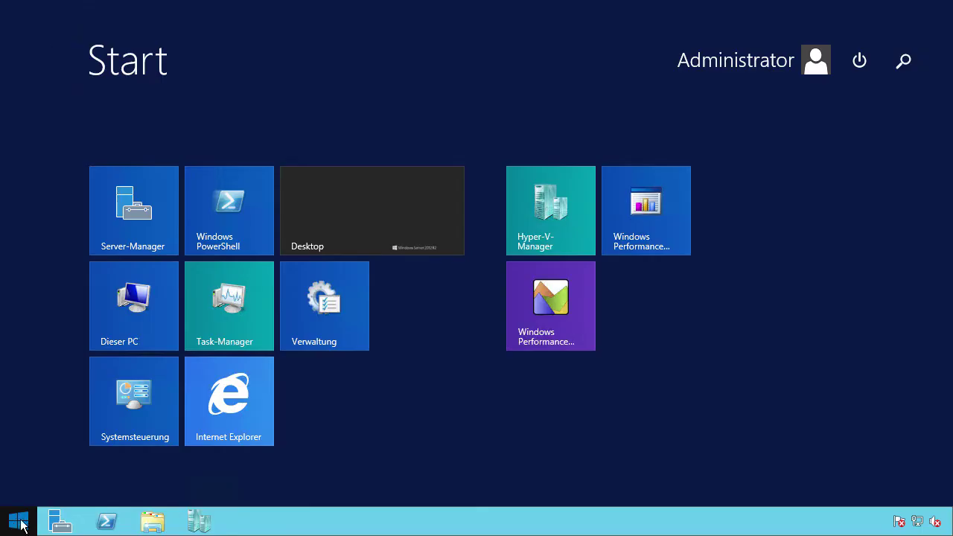
{"action": "left_click", "coordinate": [536, 332]}
{"action": "left_click_drag", "start_coordinate": [472, 70], "coordinate": [599, 11]}
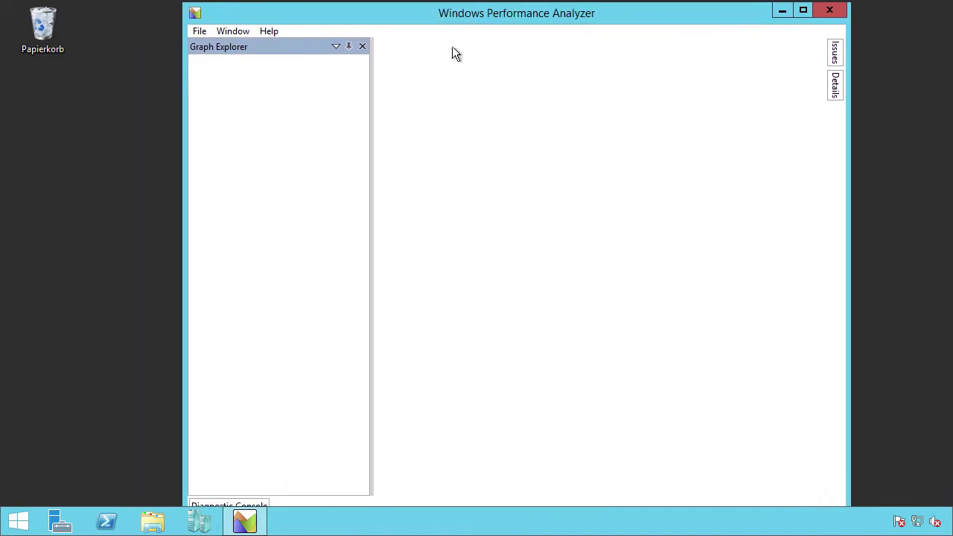
Open the trace S1.06-23-2014.08-57-31.etl from the WPR Files folder and maximize the analyzer window
{"action": "left_click", "coordinate": [200, 32]}
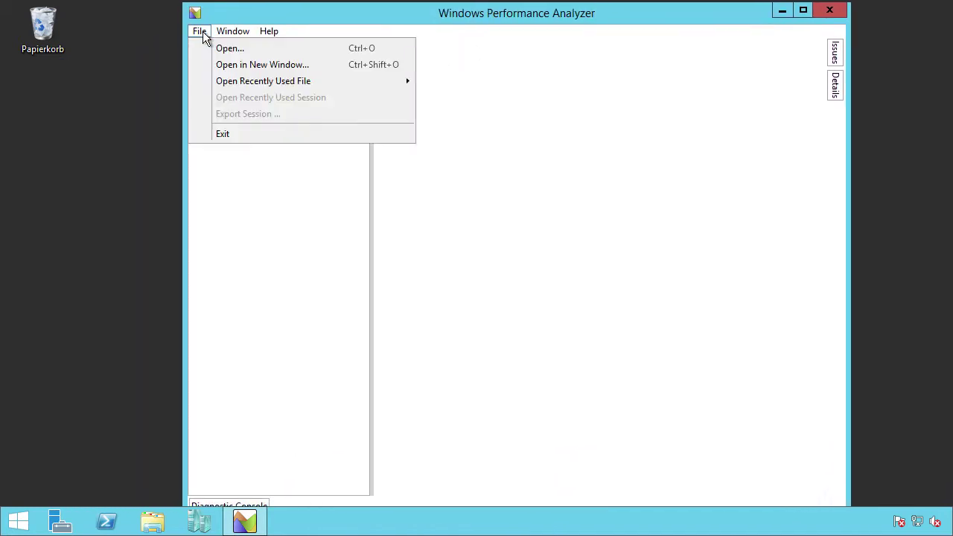
{"action": "left_click", "coordinate": [222, 47]}
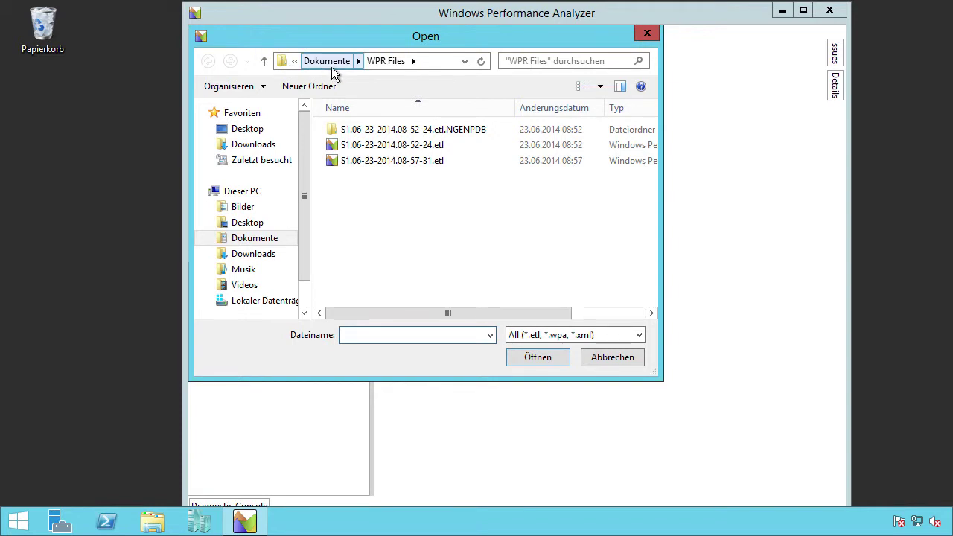
{"action": "double_click", "coordinate": [378, 160]}
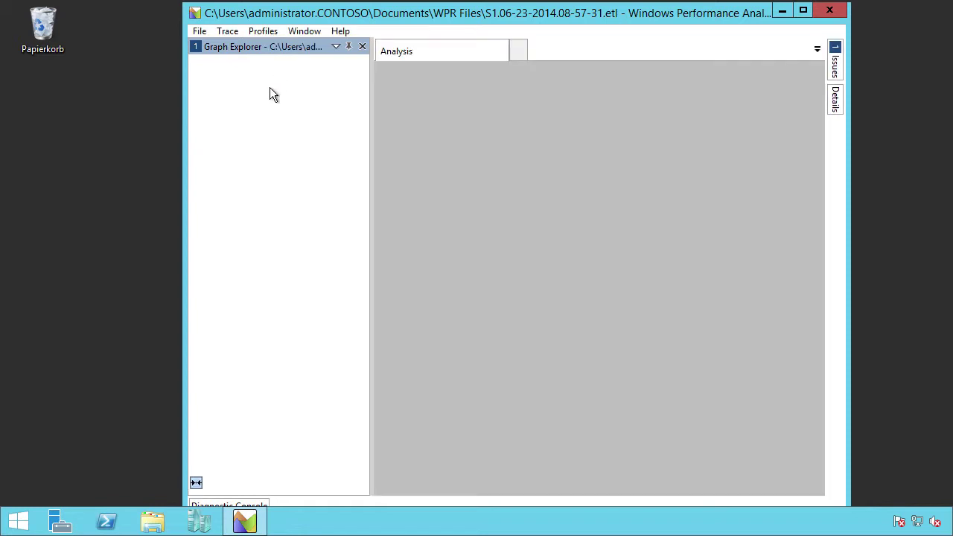
{"action": "left_click", "coordinate": [804, 10]}
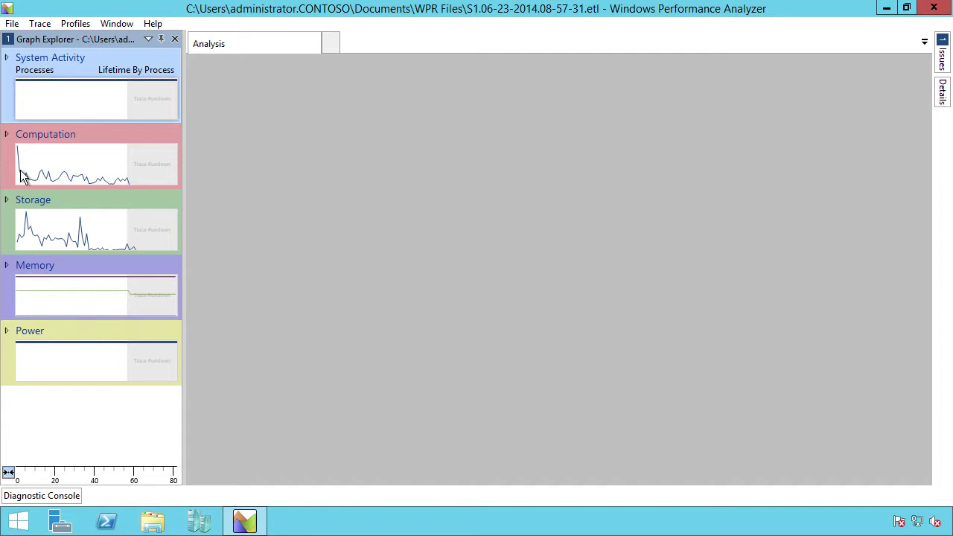
Add the Computation graph to the Analysis view
{"action": "left_click", "coordinate": [6, 140]}
{"action": "left_click", "coordinate": [5, 140]}
{"action": "left_click", "coordinate": [6, 140]}
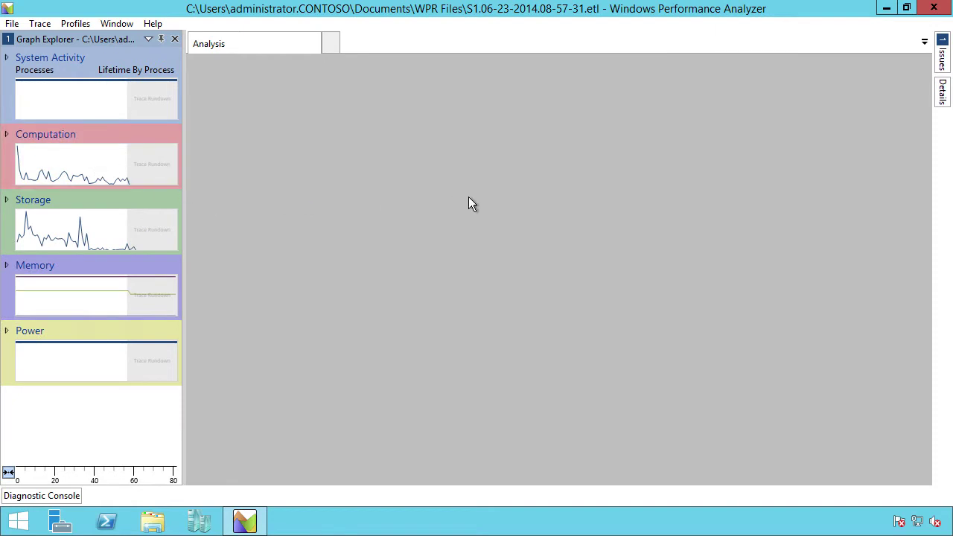
{"action": "right_click", "coordinate": [91, 138]}
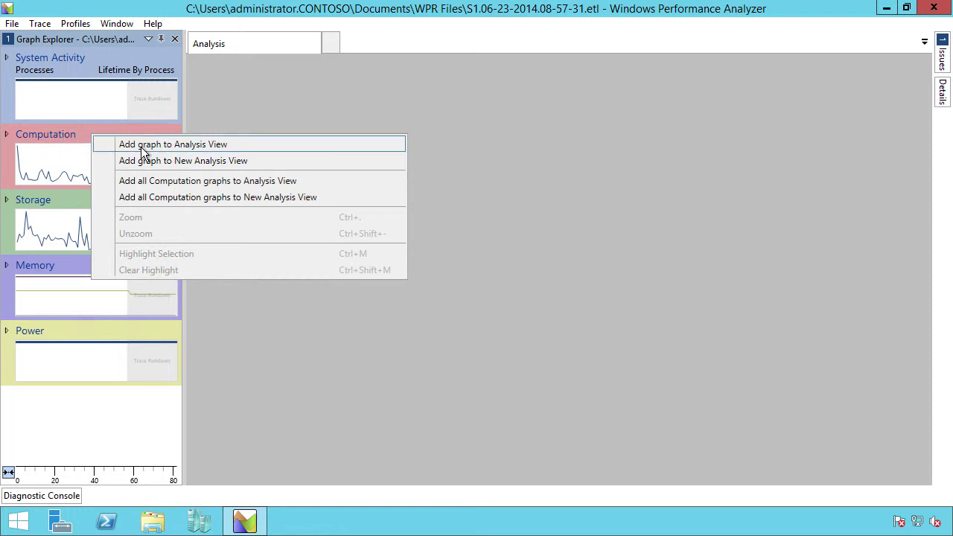
{"action": "left_click", "coordinate": [192, 152]}
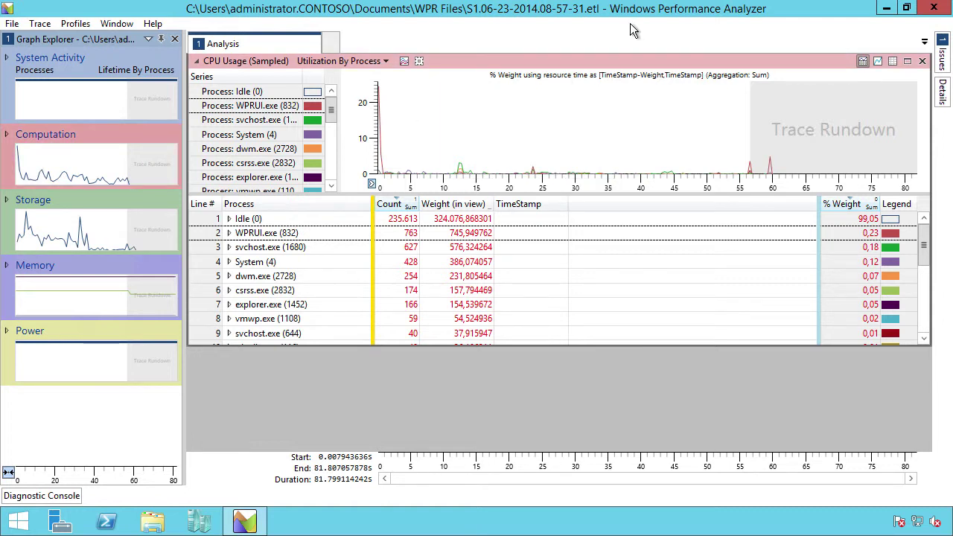
Maximize the CPU Usage (Sampled) graph and table within the Analysis view
{"action": "right_click", "coordinate": [75, 164]}
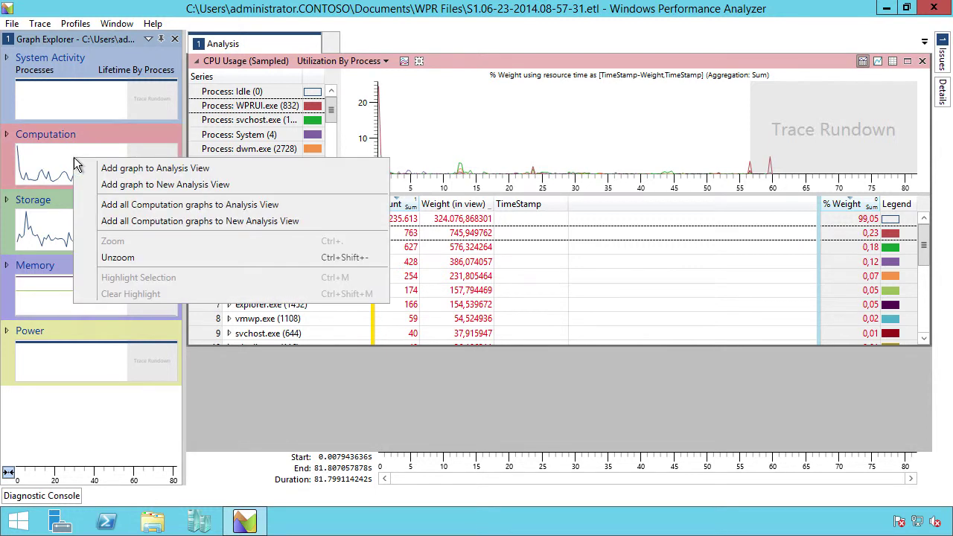
{"action": "left_click", "coordinate": [489, 122]}
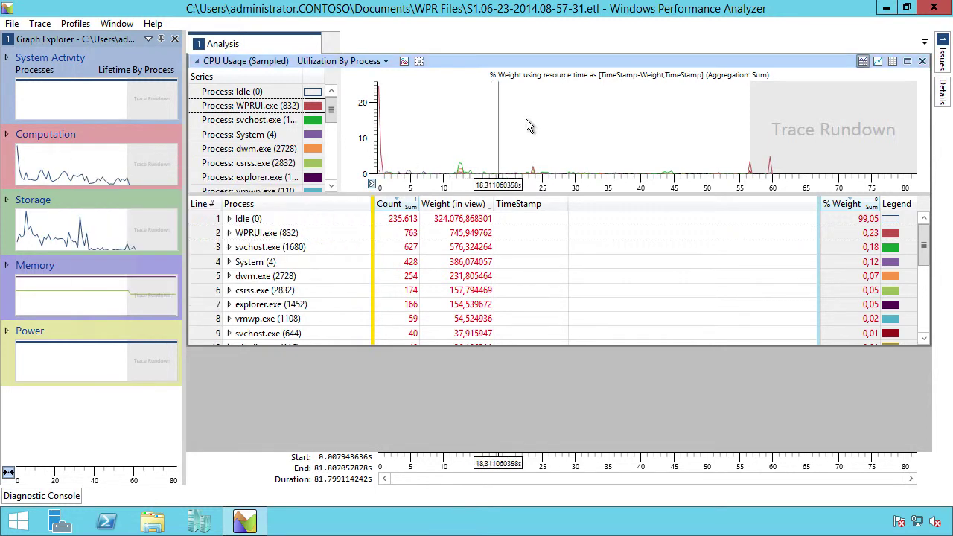
{"action": "left_click", "coordinate": [907, 61]}
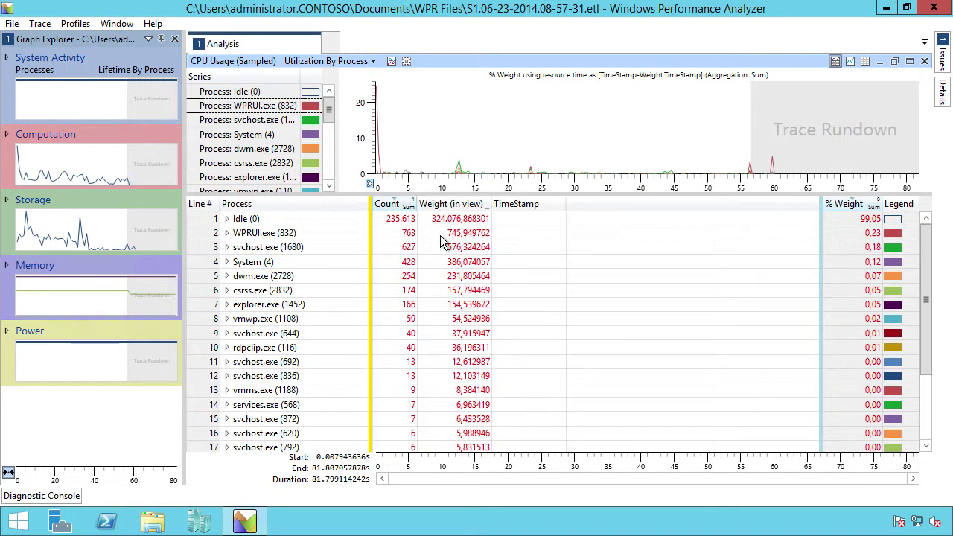
Expand WPRUI.exe (832) to examine its individual CPU samples, collapse it again and inspect its peaks on the graph
{"action": "left_click", "coordinate": [227, 233]}
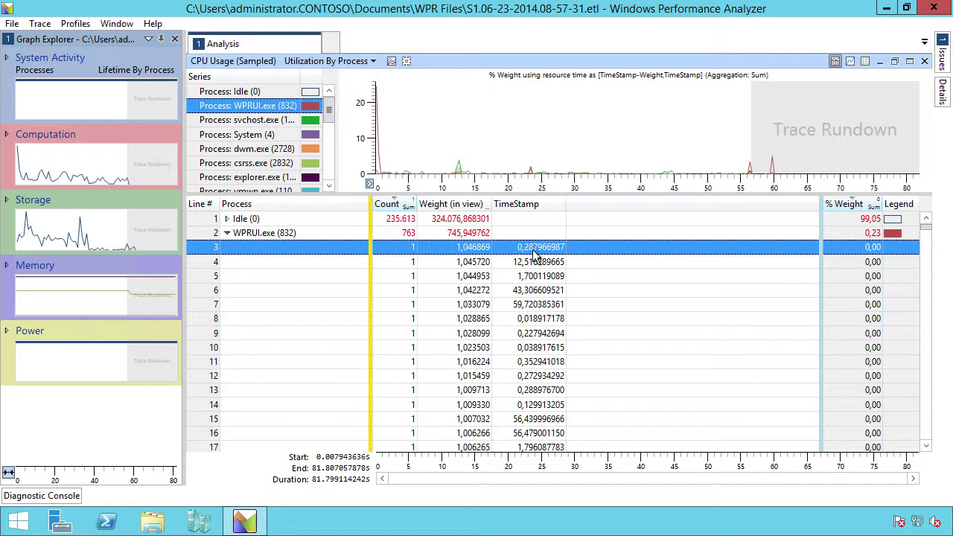
{"action": "left_click", "coordinate": [228, 234]}
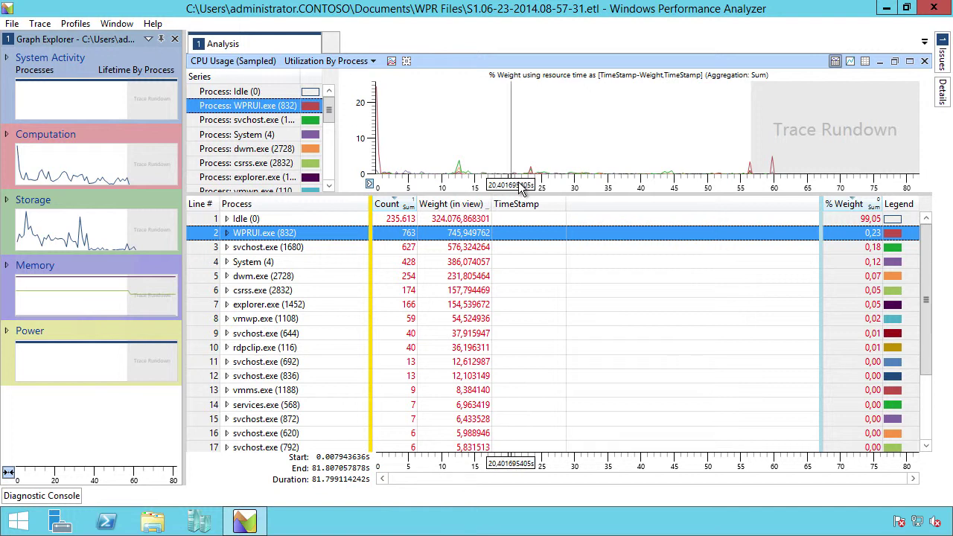
{"action": "mouse_move", "coordinate": [772, 172]}
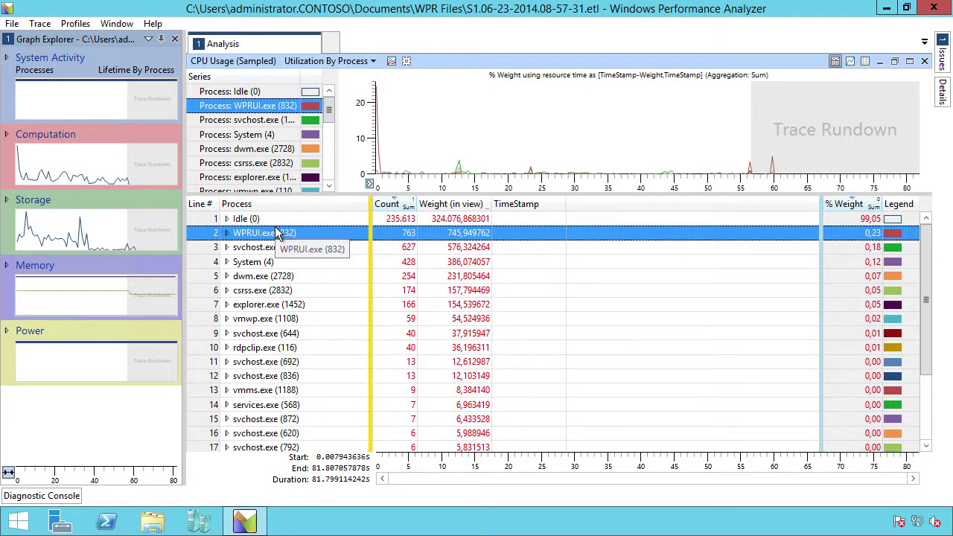
Select the svchost.exe (1680) process and inspect its CPU usage peaks along the graph's timeline
{"action": "left_click", "coordinate": [272, 247]}
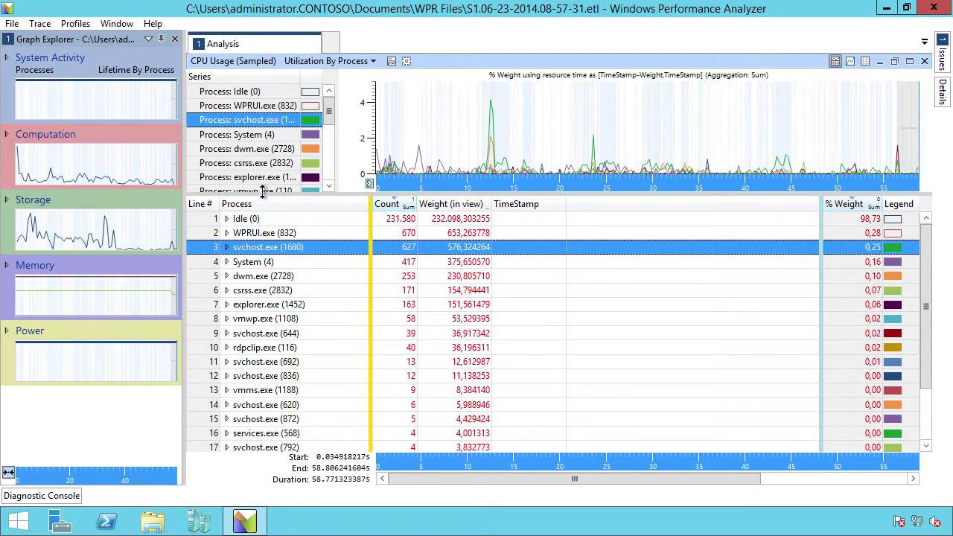
{"action": "left_click", "coordinate": [66, 184]}
{"action": "mouse_move", "coordinate": [499, 155]}
{"action": "mouse_move", "coordinate": [497, 124]}
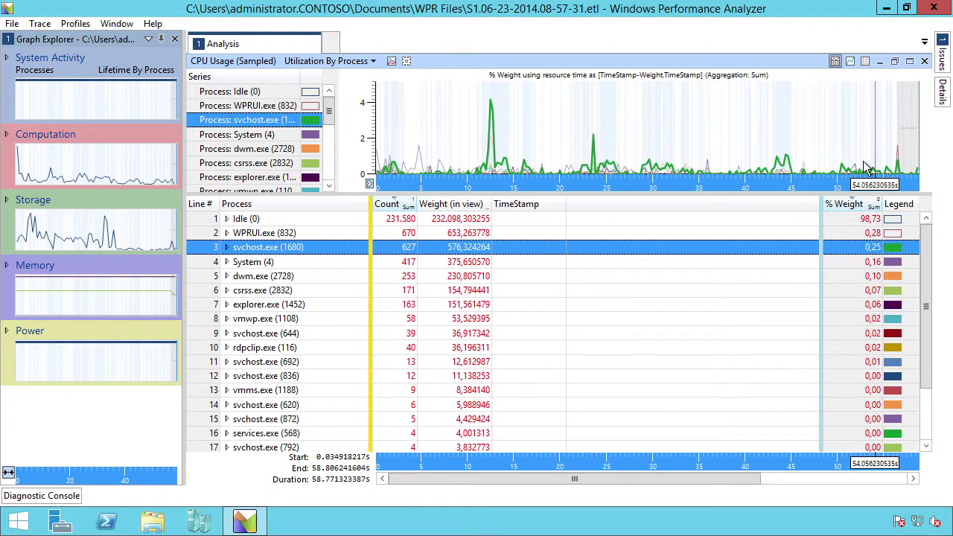
{"action": "mouse_move", "coordinate": [732, 169]}
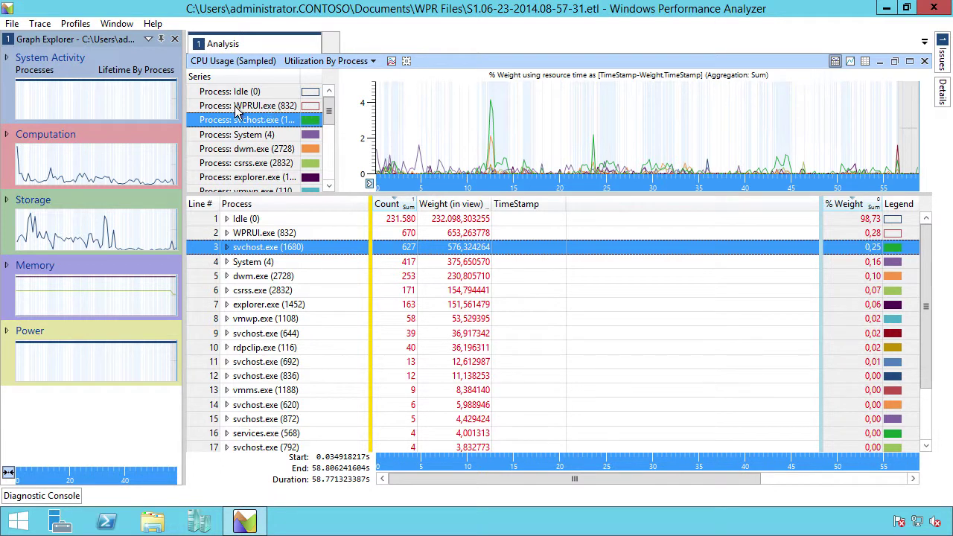
Show and hide the WPRUI.exe (832) series to compare the graph, and select the System (4) process
{"action": "left_click", "coordinate": [312, 107]}
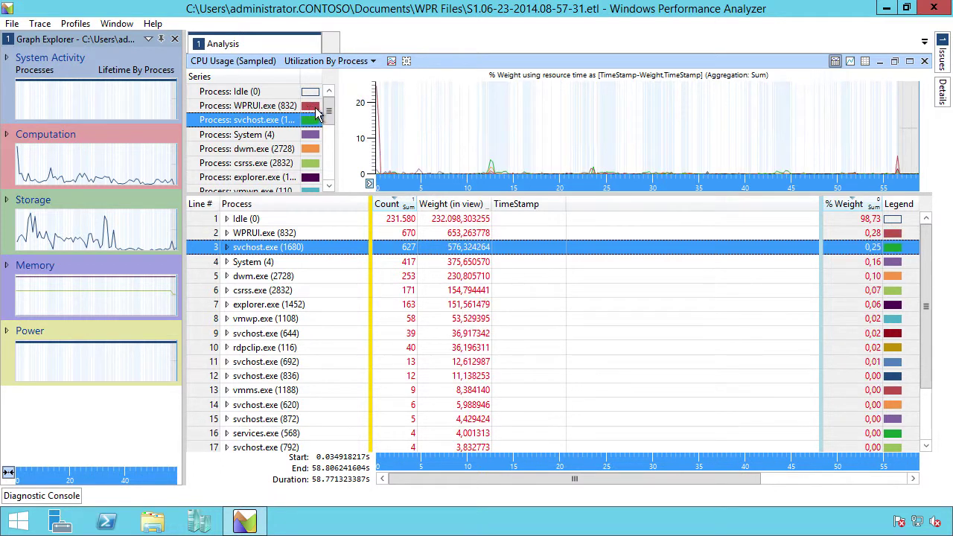
{"action": "left_click", "coordinate": [313, 109]}
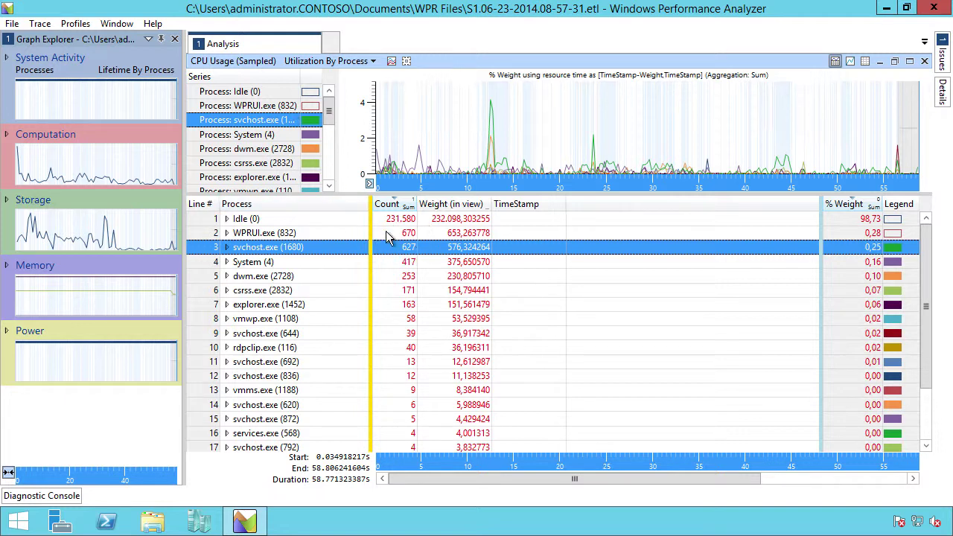
{"action": "key", "text": "Down"}
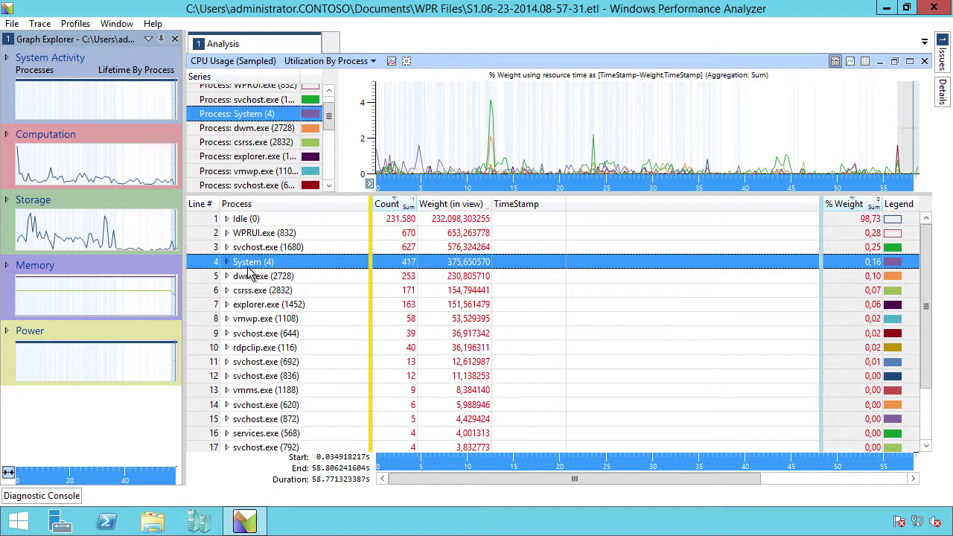
Select WPRUI.exe (832), Idle (0) and WPRUI.exe (832) again, comparing their CPU usage with the peaks on the graph
{"action": "mouse_move", "coordinate": [424, 170]}
{"action": "left_click", "coordinate": [287, 235]}
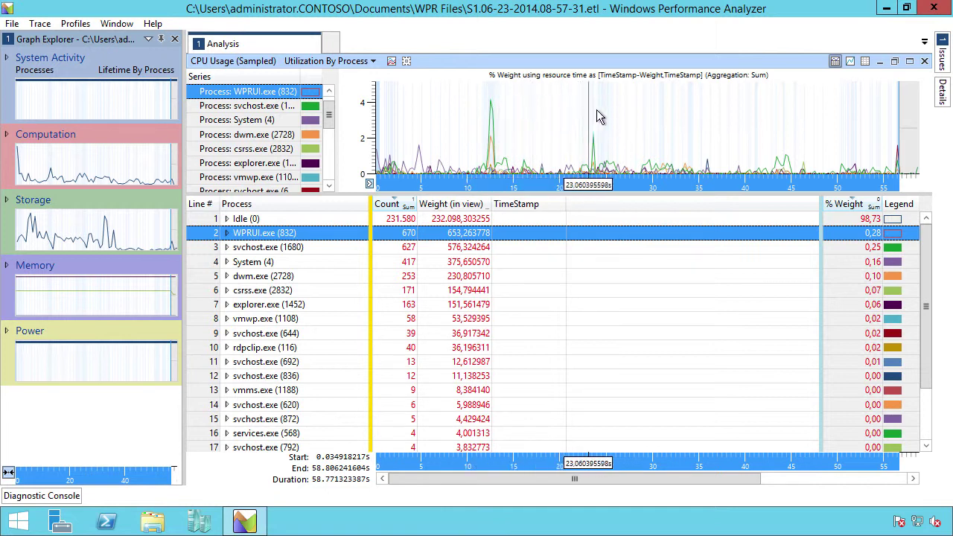
{"action": "mouse_move", "coordinate": [604, 117]}
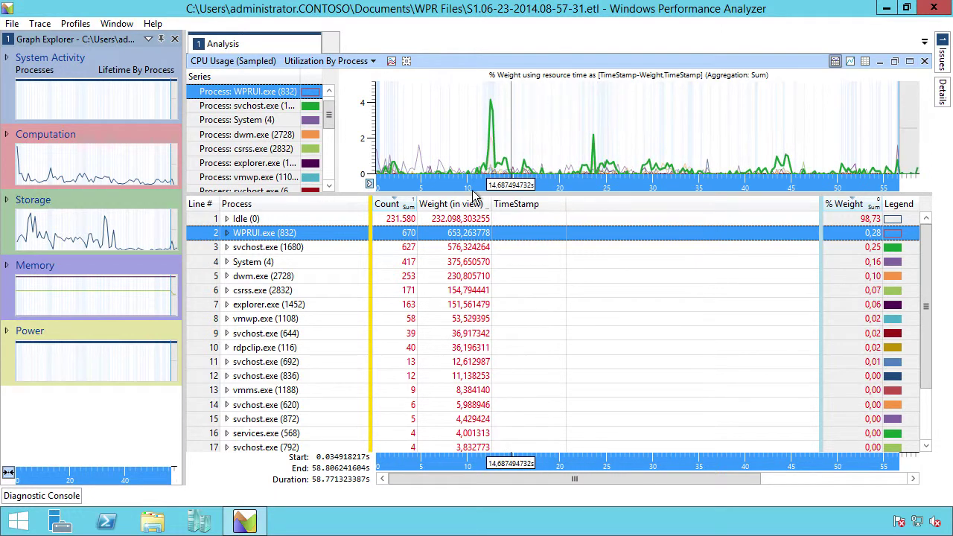
{"action": "left_click", "coordinate": [248, 220]}
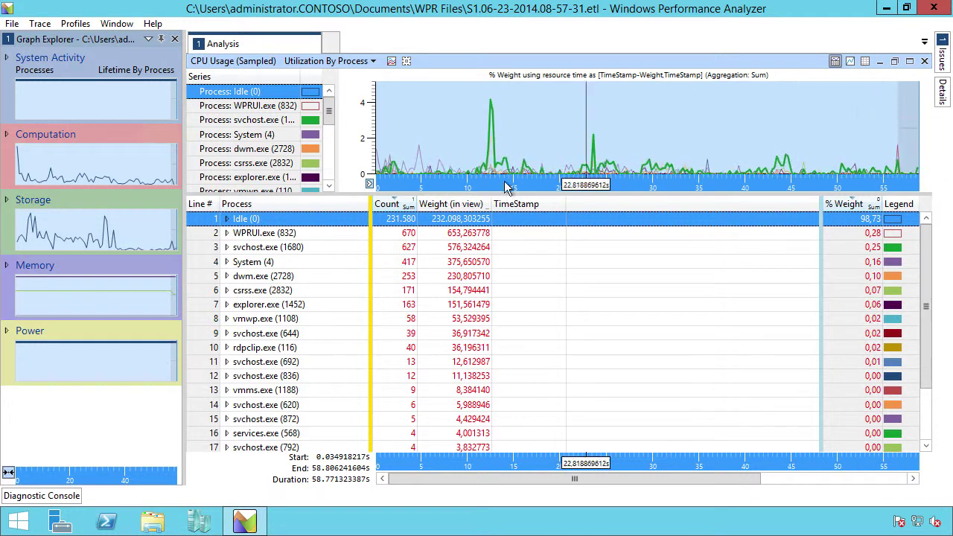
{"action": "left_click", "coordinate": [260, 235]}
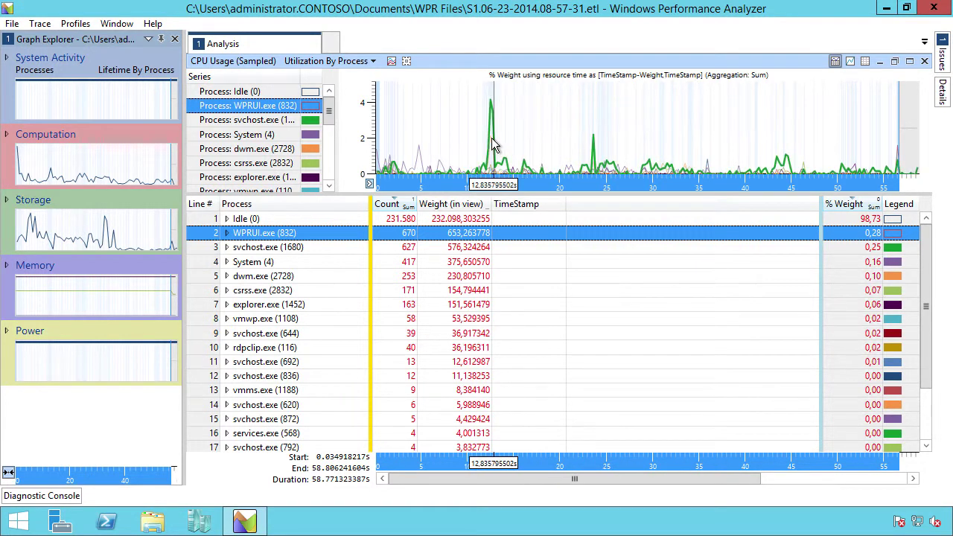
{"action": "mouse_move", "coordinate": [490, 149]}
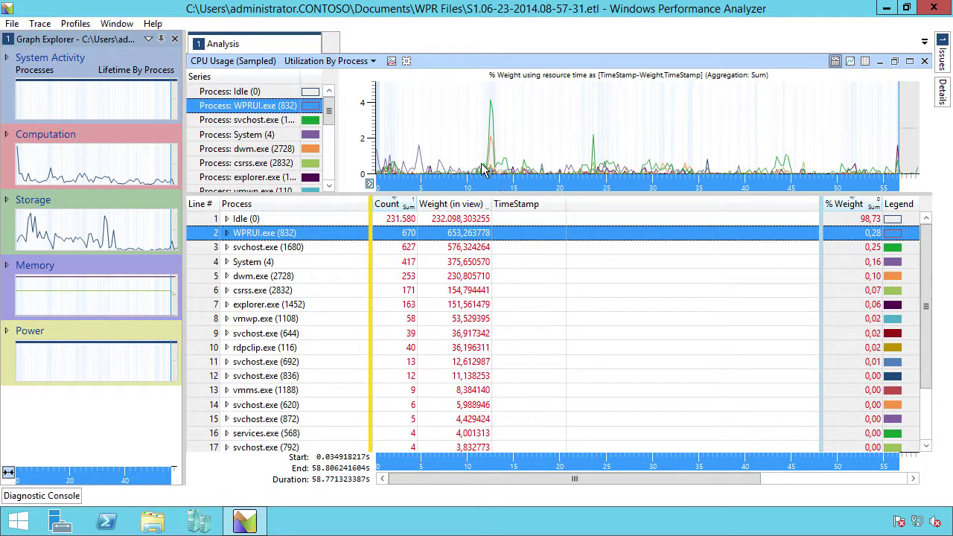
Select the time range around the highest CPU peak, from about 11 to 15 seconds, and zoom the graph to it
{"action": "mouse_move", "coordinate": [475, 158]}
{"action": "left_mouse_down"}
{"action": "mouse_move", "coordinate": [517, 158]}
{"action": "mouse_move", "coordinate": [472, 157]}
{"action": "left_mouse_up"}
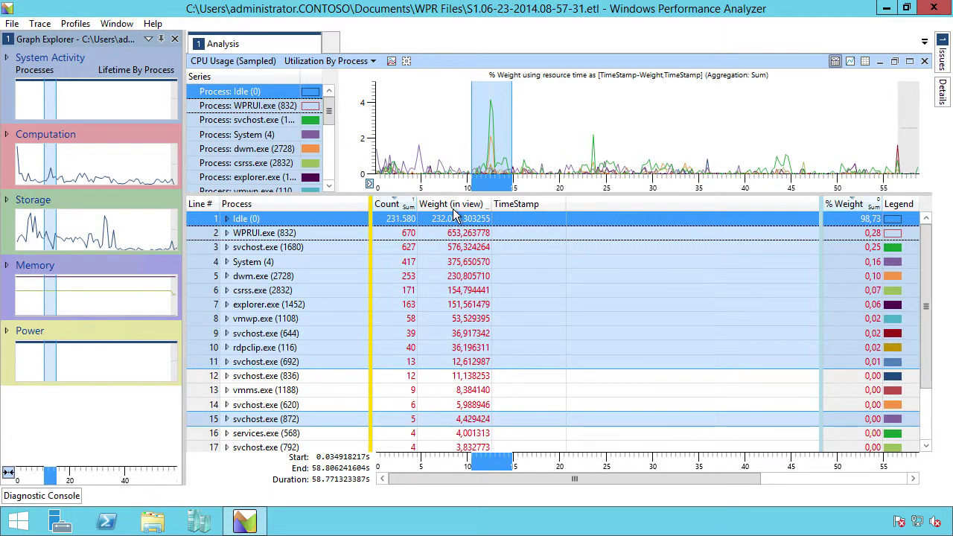
{"action": "mouse_move", "coordinate": [499, 140]}
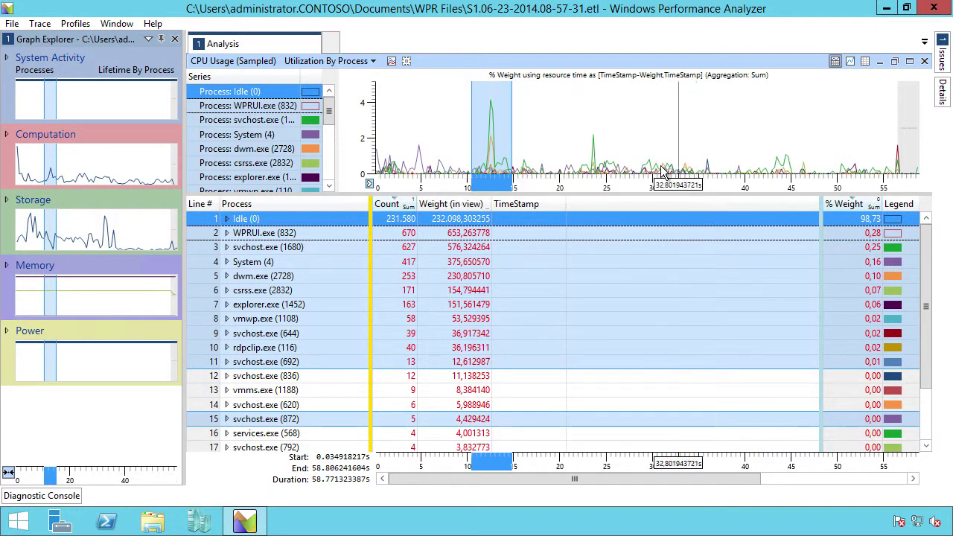
{"action": "left_click_drag", "start_coordinate": [582, 157], "coordinate": [602, 145]}
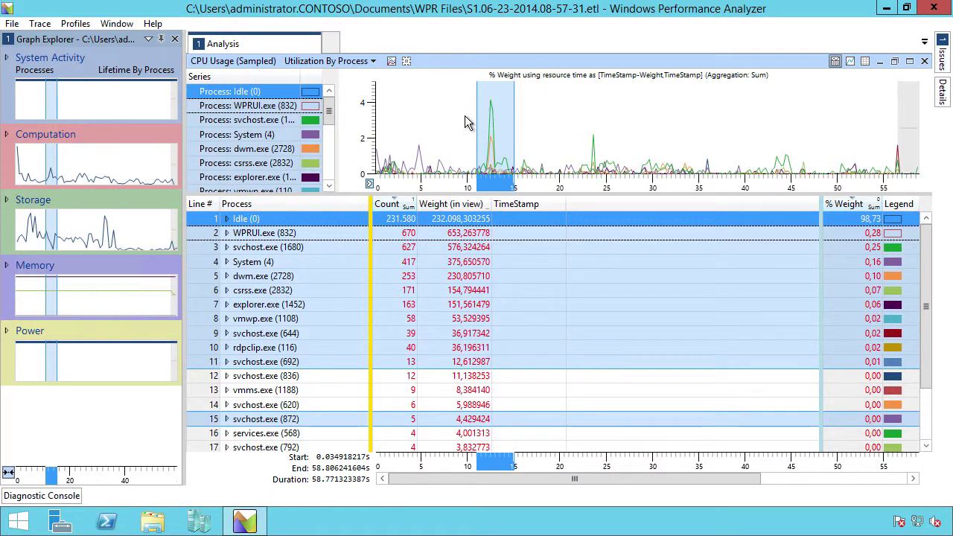
{"action": "right_click", "coordinate": [497, 131]}
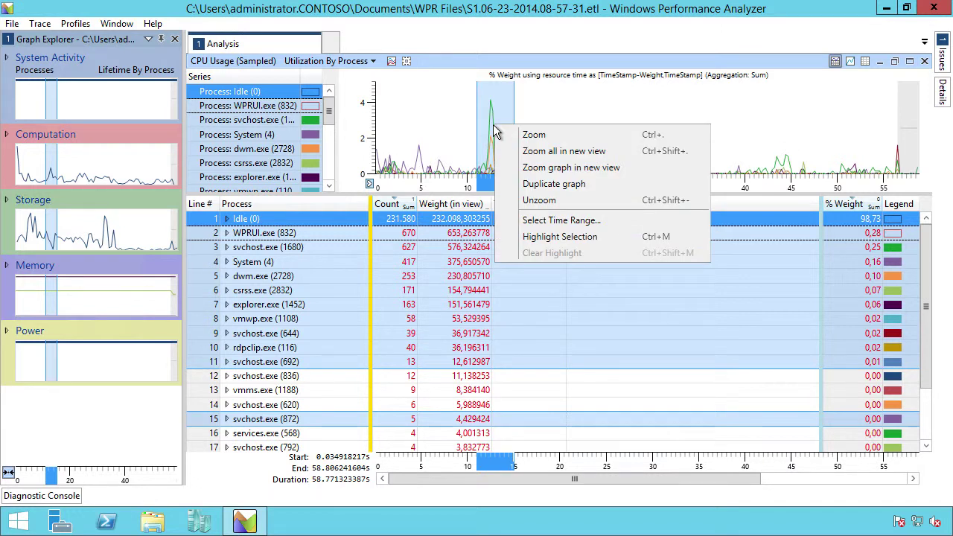
{"action": "left_click", "coordinate": [533, 137]}
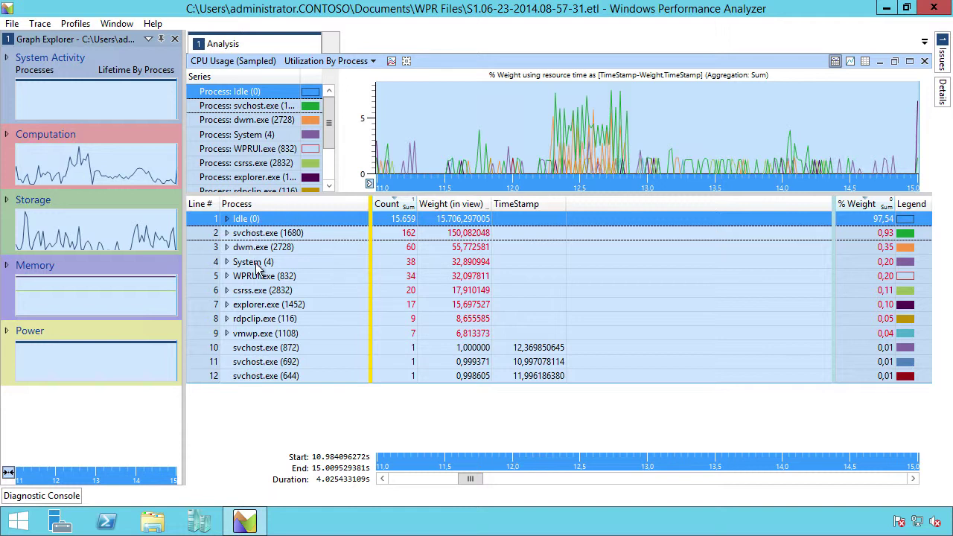
Expand and collapse svchost.exe (1680) to examine its samples, and filter the CPU Usage (Sampled) view to that process
{"action": "left_click", "coordinate": [227, 234]}
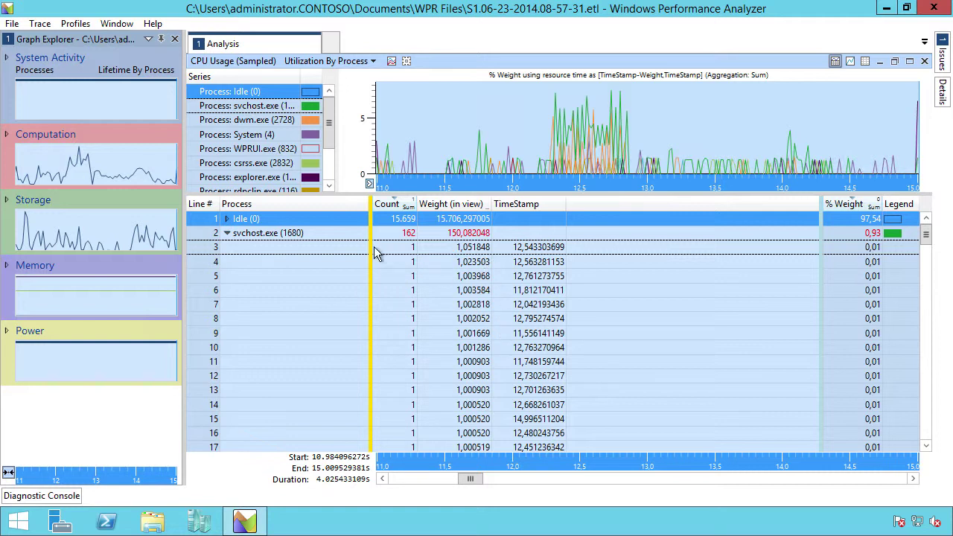
{"action": "left_click", "coordinate": [228, 233]}
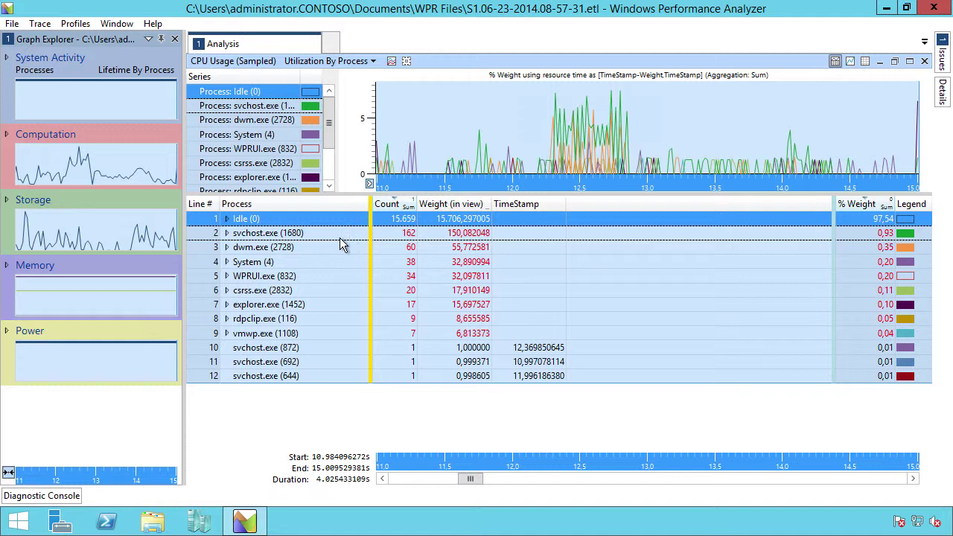
{"action": "left_click", "coordinate": [277, 233]}
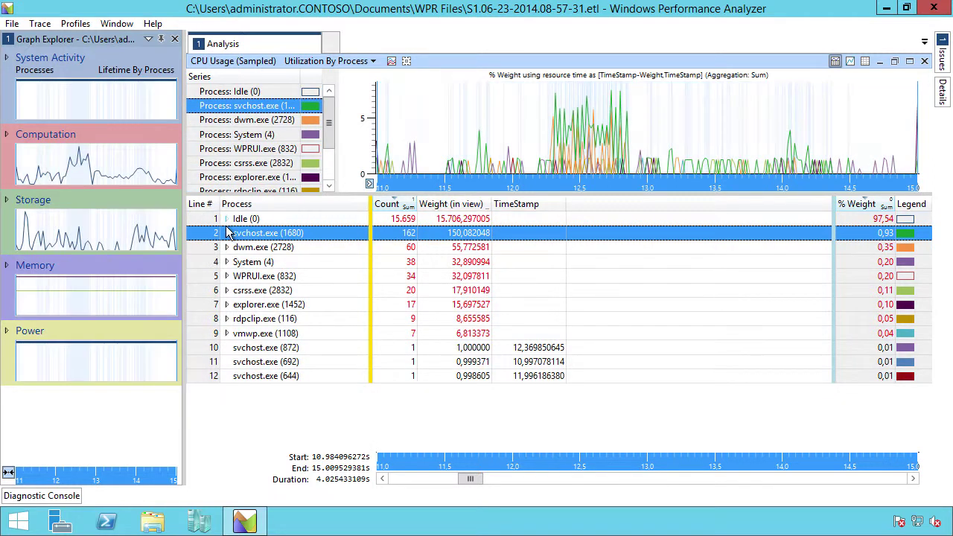
{"action": "right_click", "coordinate": [315, 238]}
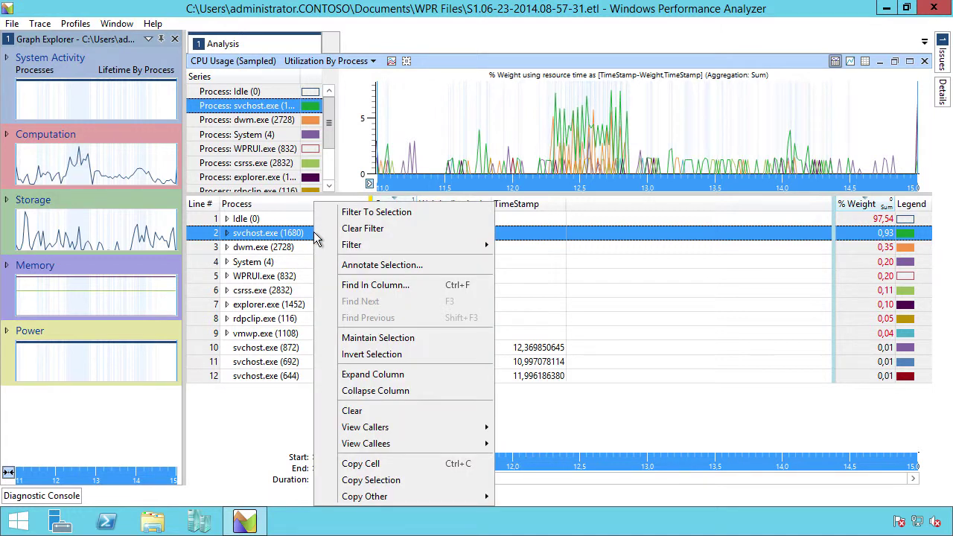
{"action": "left_click", "coordinate": [350, 213]}
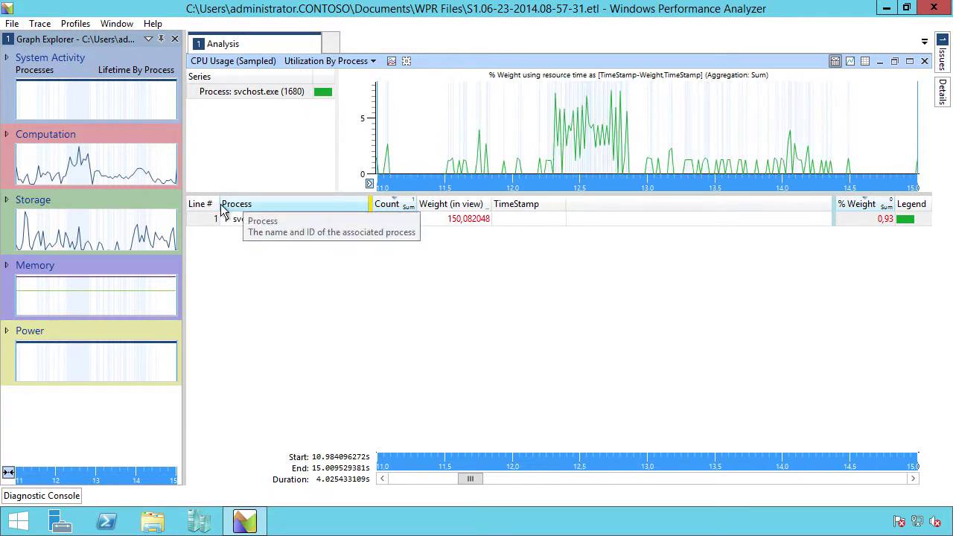
{"action": "left_click", "coordinate": [213, 247]}
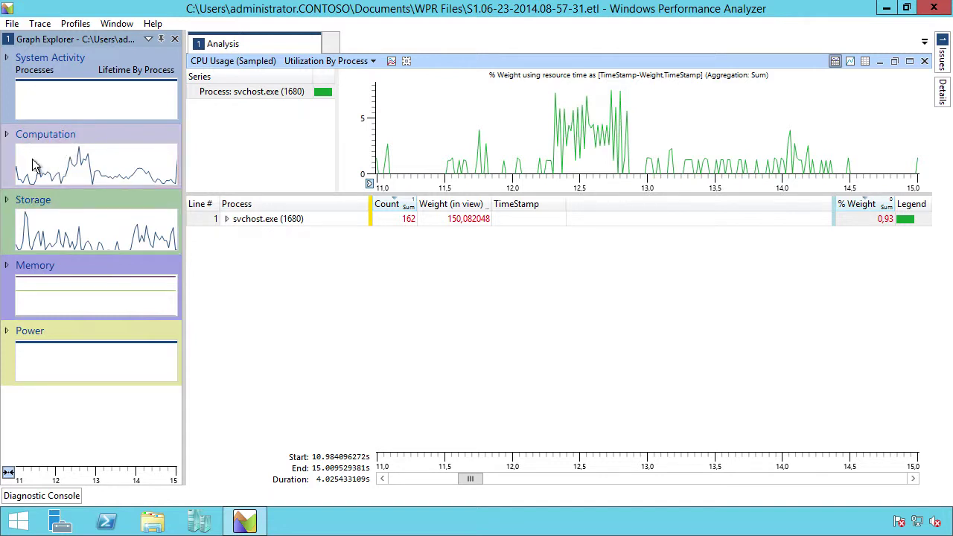
Add the Storage graph, Disk Usage Utilization by Disk, to the current Analysis view
{"action": "right_click", "coordinate": [50, 208]}
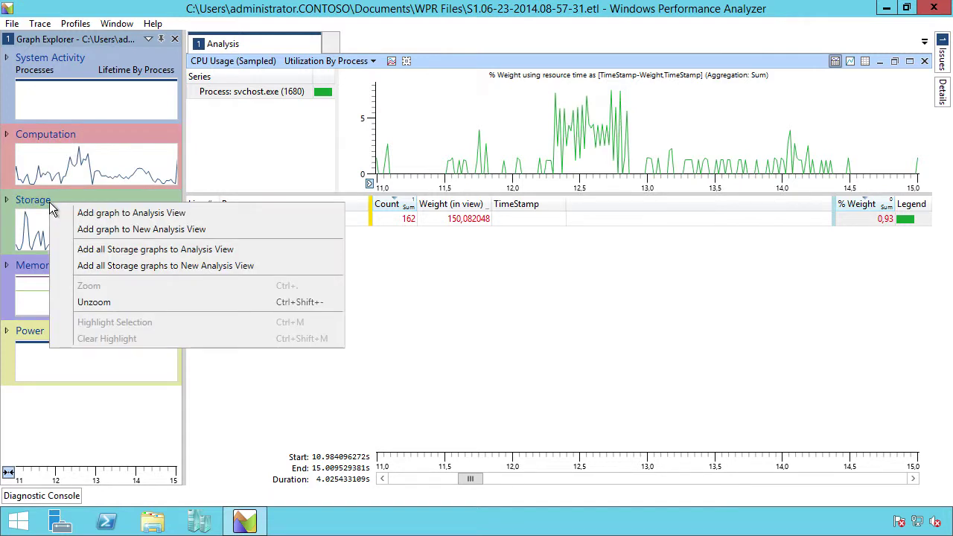
{"action": "left_click", "coordinate": [88, 216]}
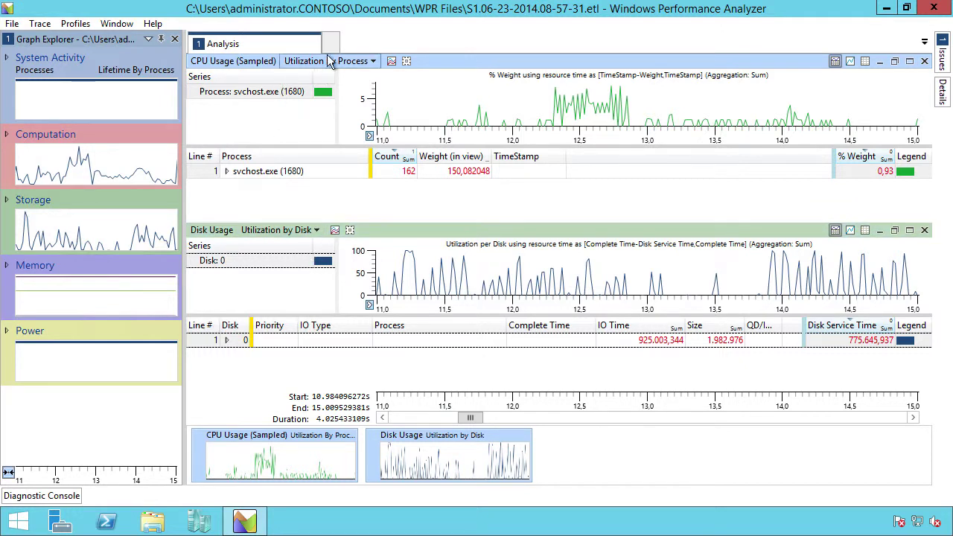
{"action": "left_click", "coordinate": [211, 246]}
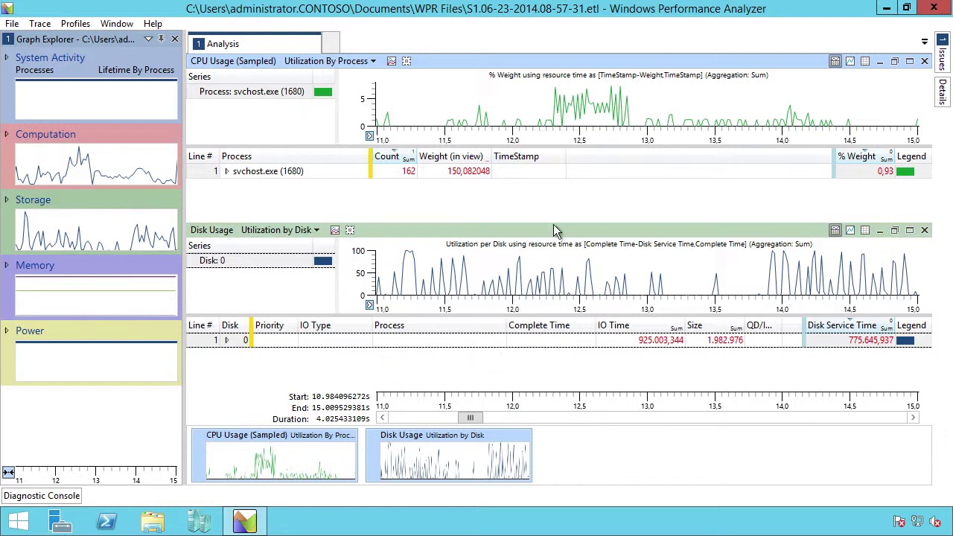
Select the svchost.exe (1680) CPU burst from about 12.26 to 12.87 seconds and compare it with the Disk Usage graph
{"action": "mouse_move", "coordinate": [555, 289]}
{"action": "left_click_drag", "start_coordinate": [551, 104], "coordinate": [630, 109]}
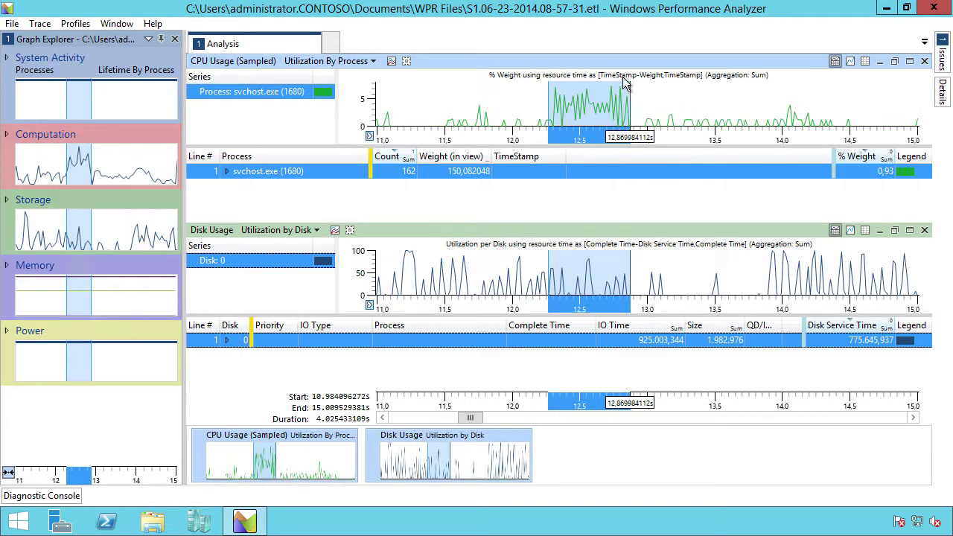
{"action": "mouse_move", "coordinate": [551, 123]}
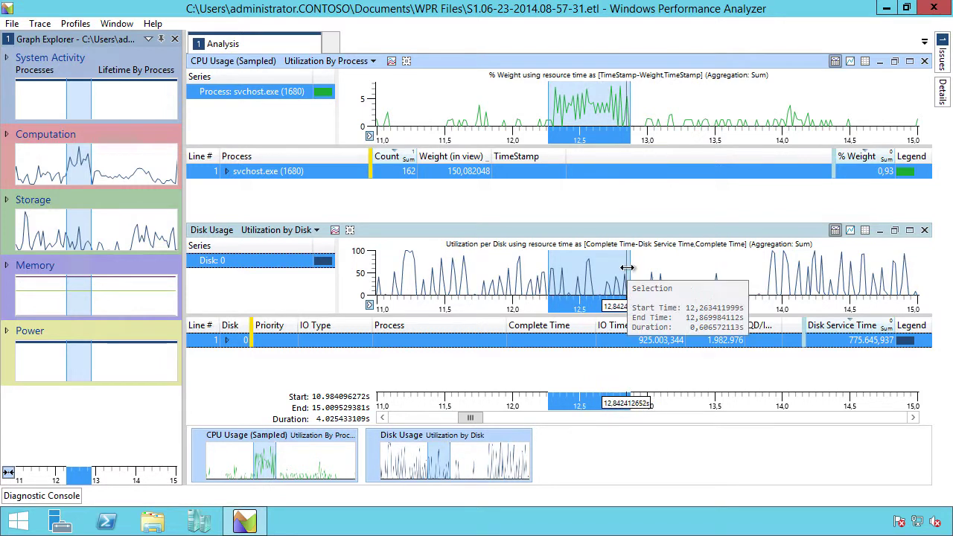
{"action": "mouse_move", "coordinate": [602, 127]}
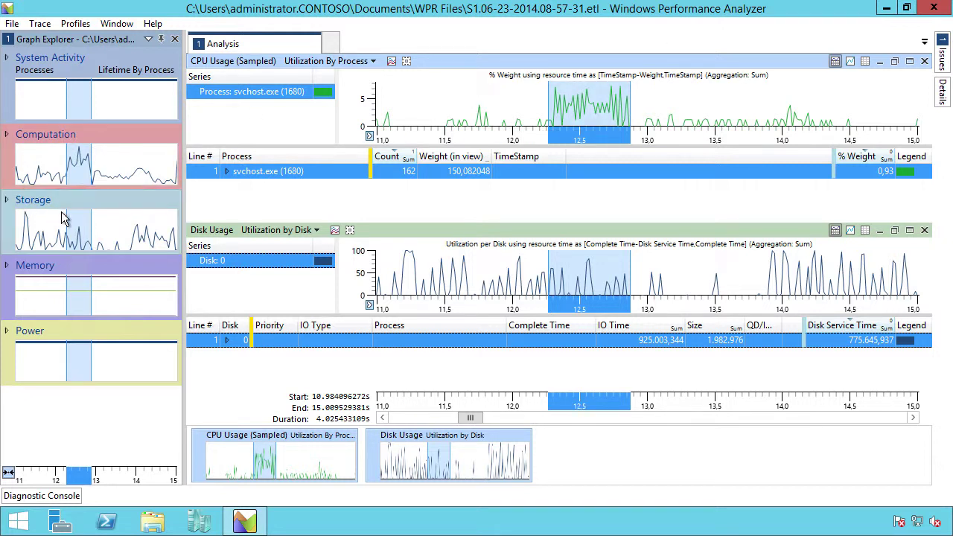
Clear the time range selection and inspect the Disk 0 usage peak near 12.57 seconds
{"action": "right_click", "coordinate": [110, 154]}
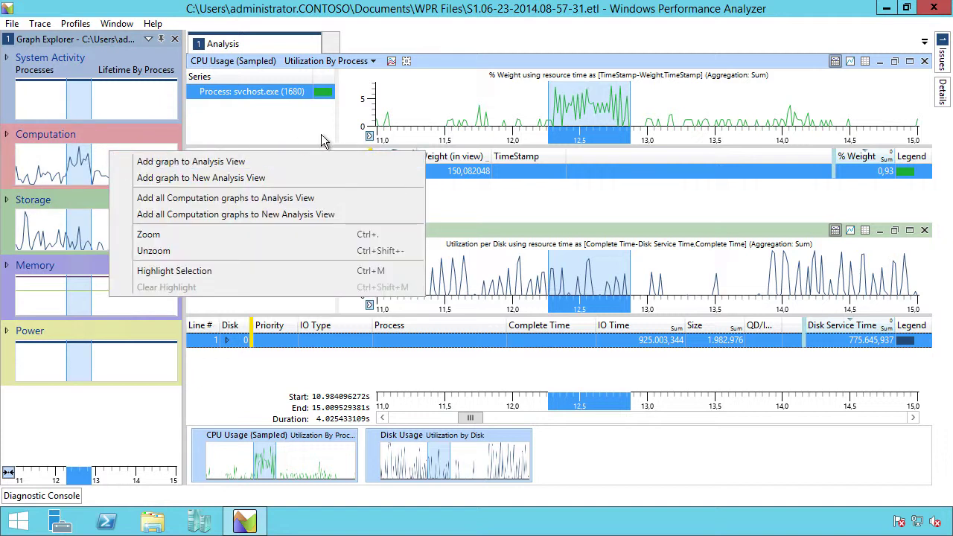
{"action": "left_click", "coordinate": [696, 109]}
{"action": "left_click", "coordinate": [696, 109]}
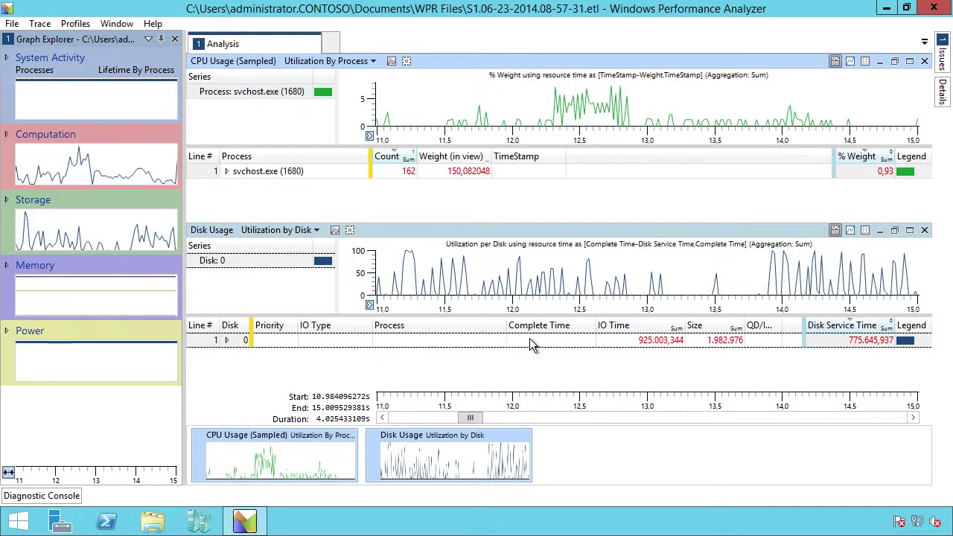
{"action": "mouse_move", "coordinate": [590, 269]}
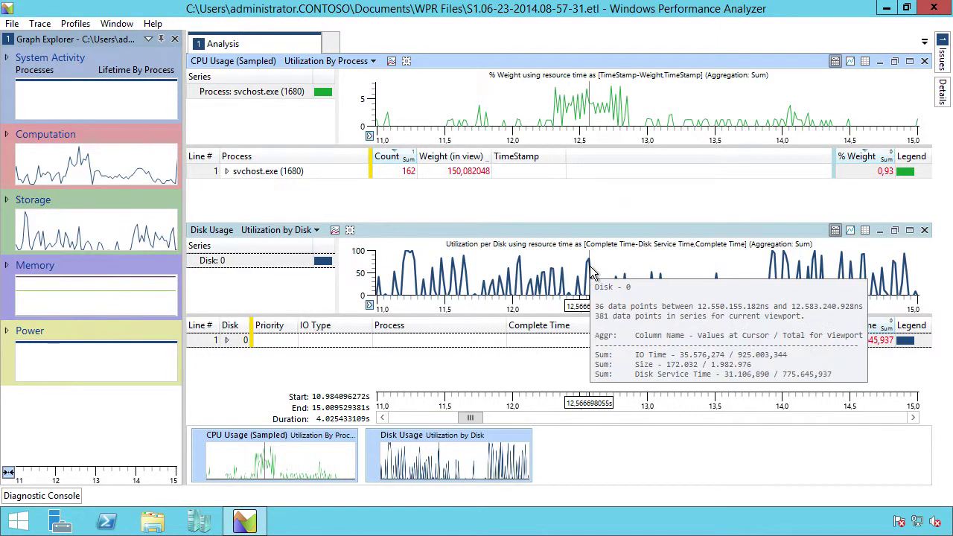